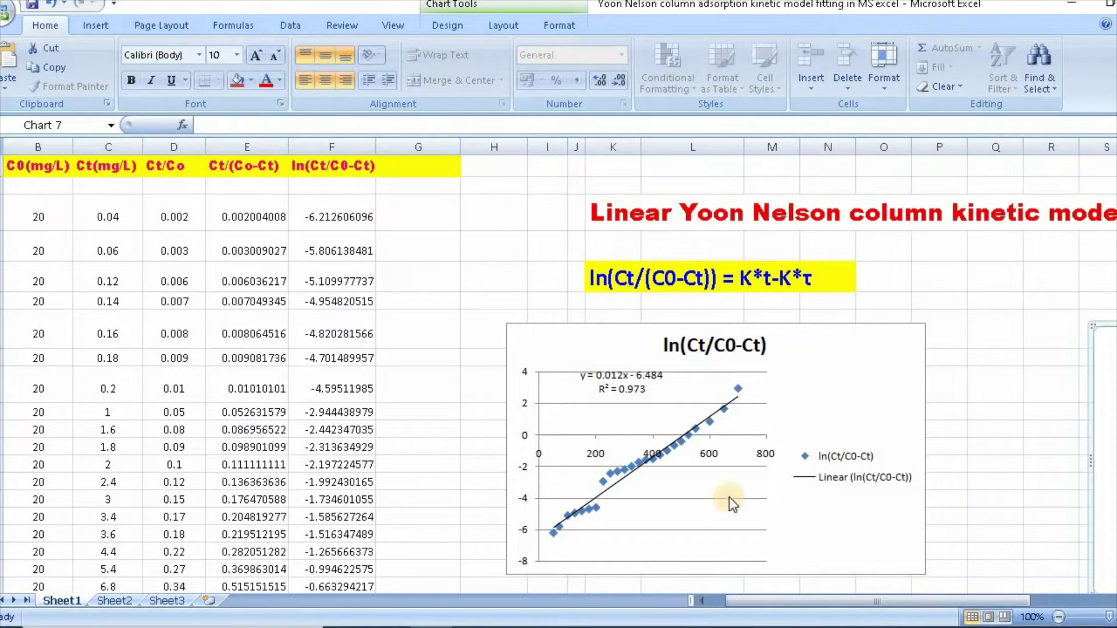
- Select the Time(min), C0(mg/L) and Ct(mg/L) data columns
left_click(702, 600)
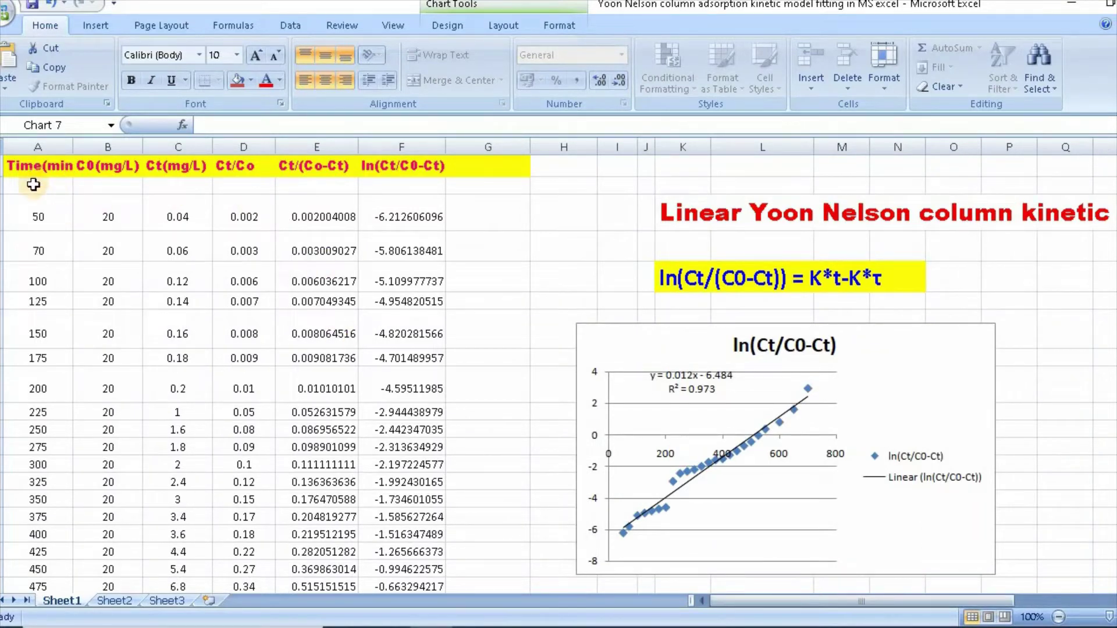
left_click(36, 142)
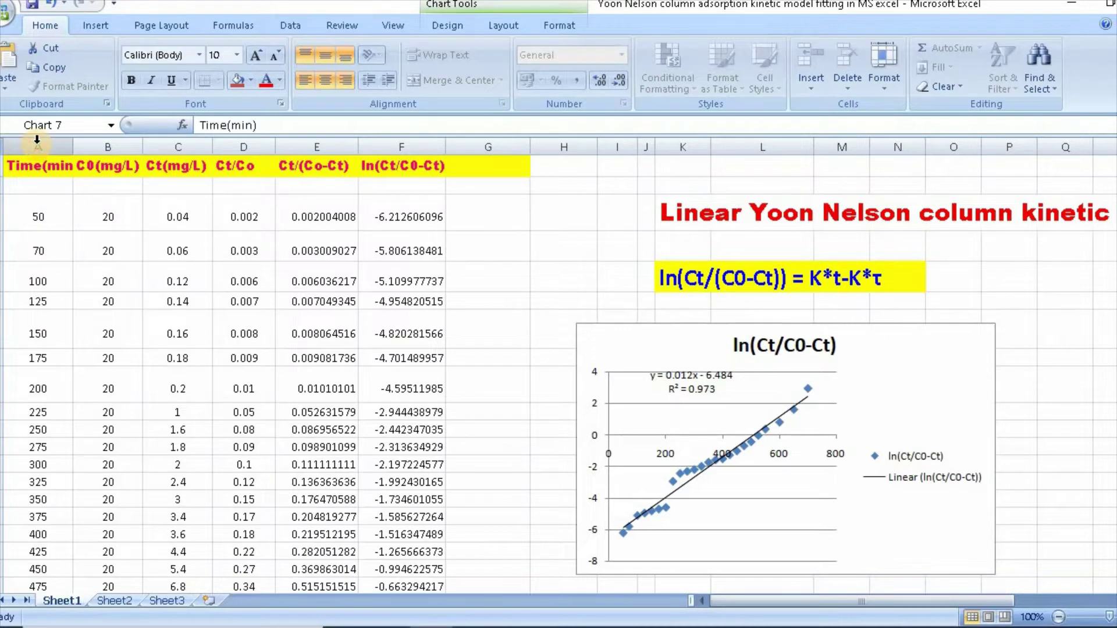
left_click(109, 145)
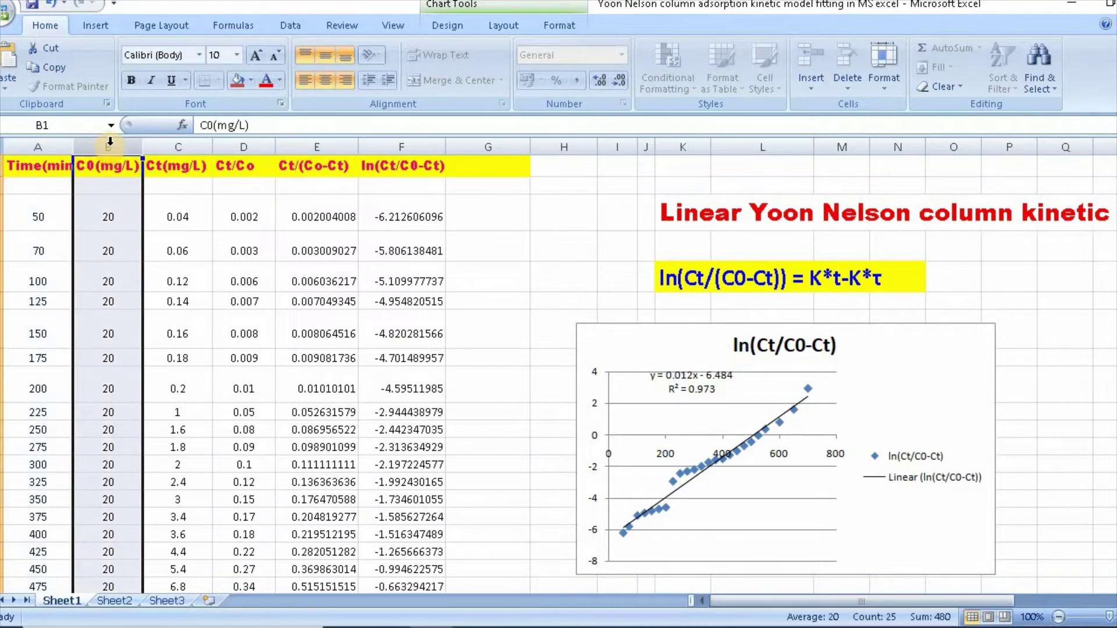
left_click(172, 147)
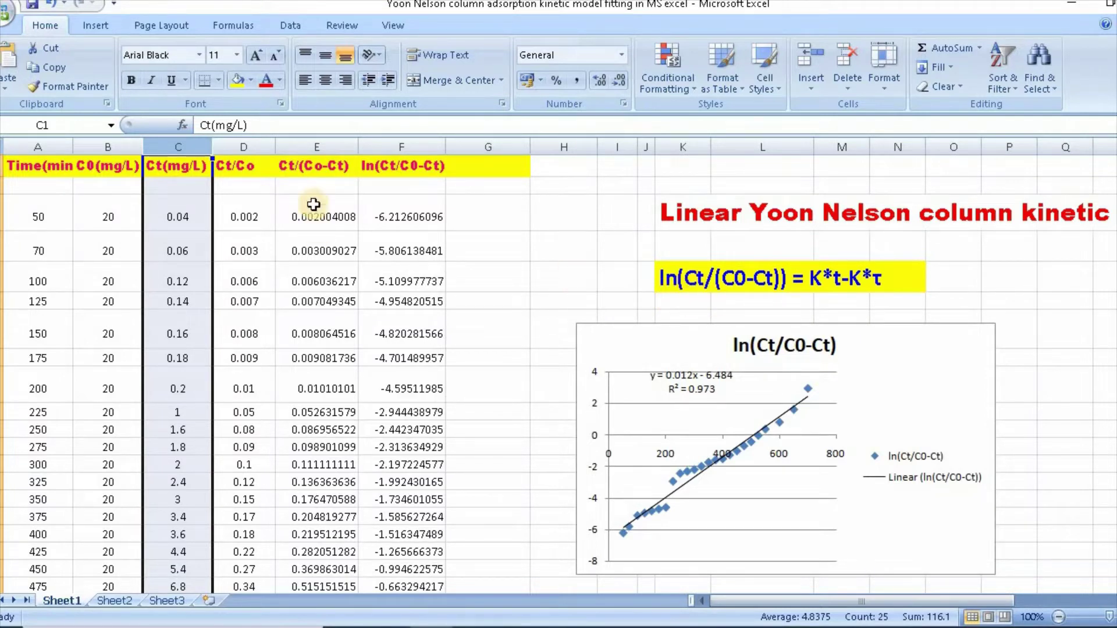
- Enter =(C3/(B3-C3)) in E3 and fill it down column E to the last row
left_click(303, 164)
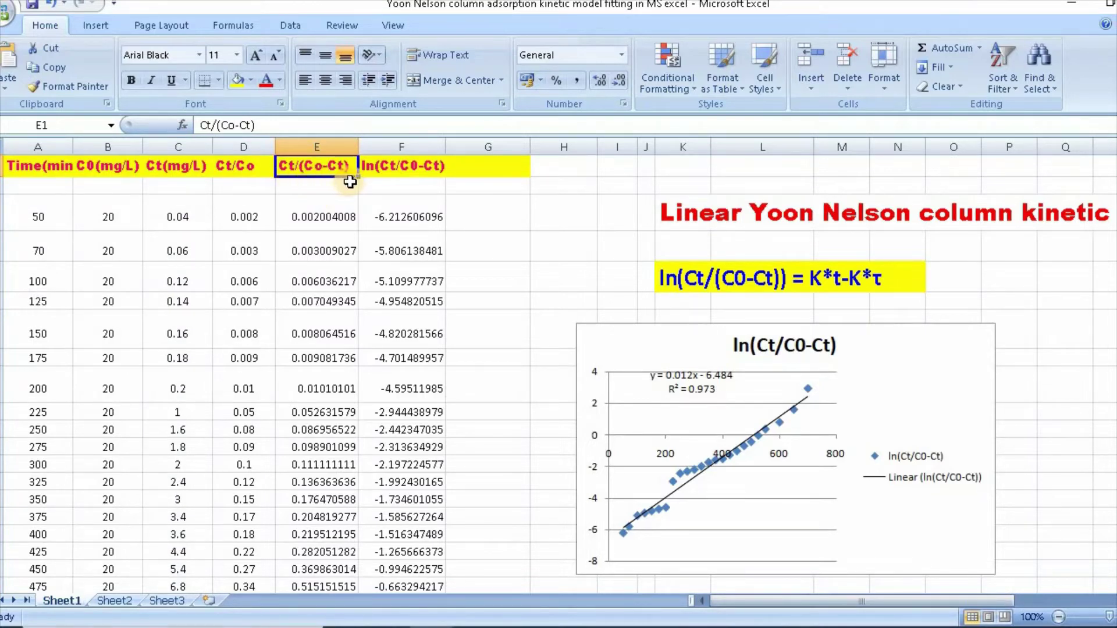
left_click(334, 217)
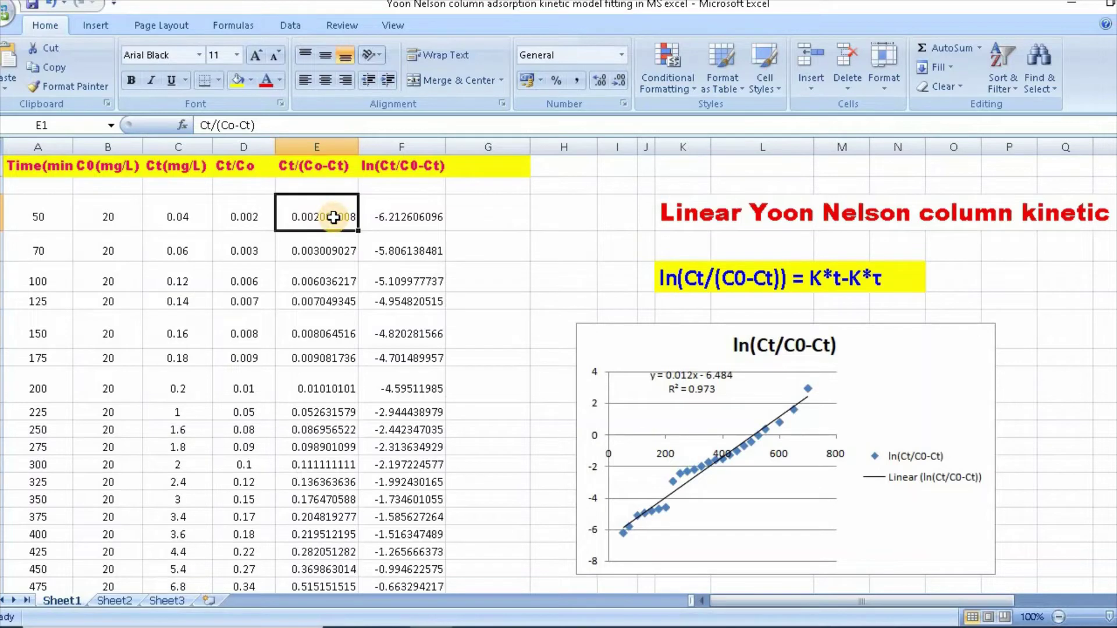
double_click(334, 217)
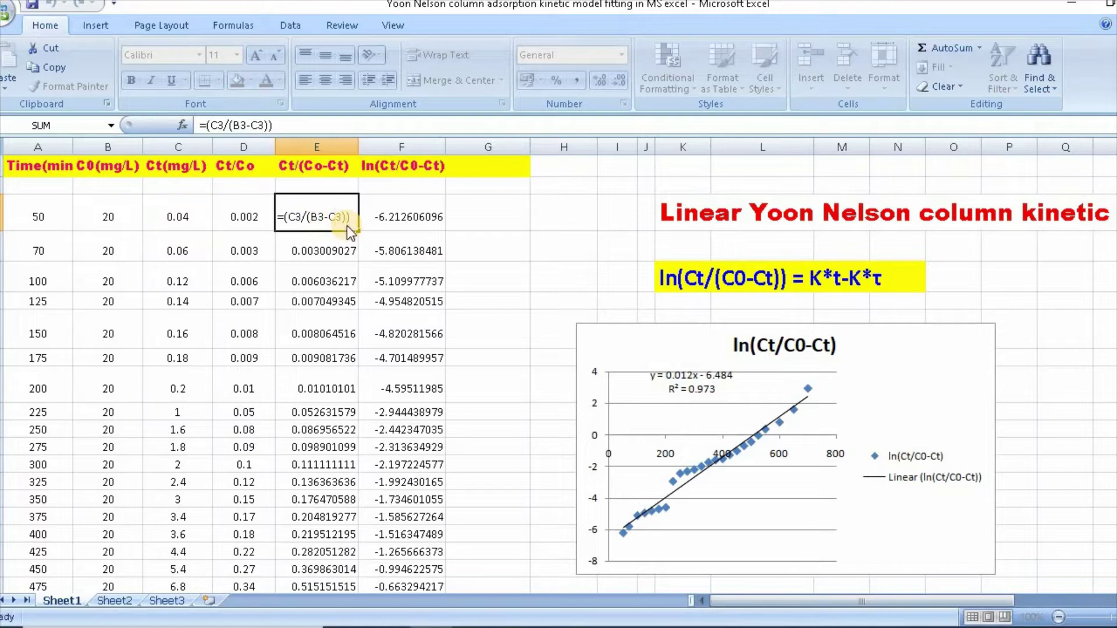
key("Return")
left_click(345, 217)
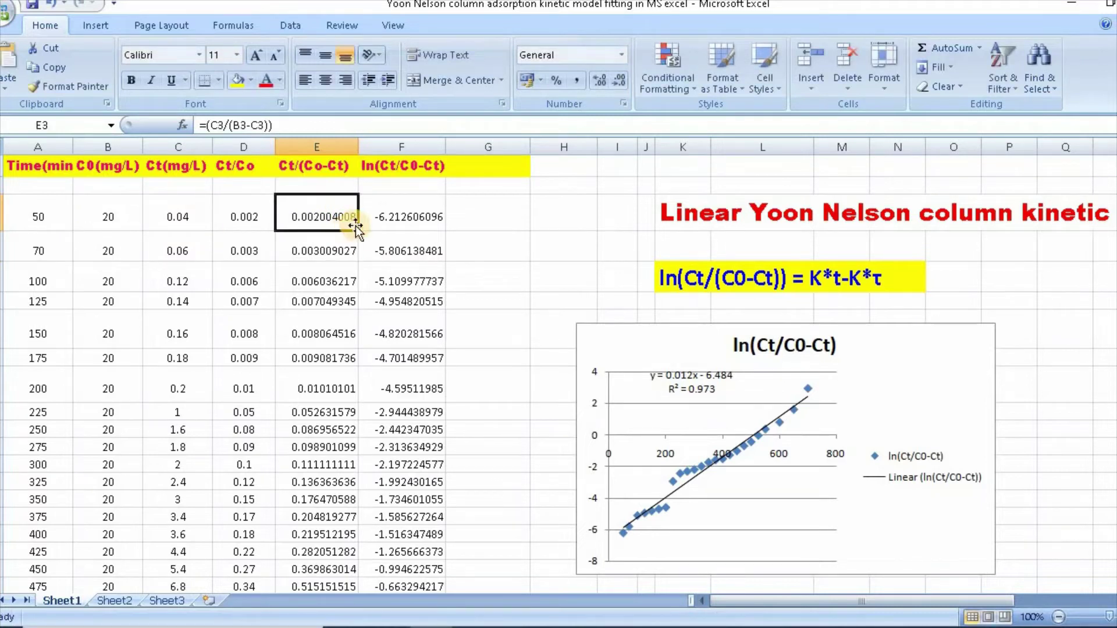
left_click_drag(359, 229, 358, 558)
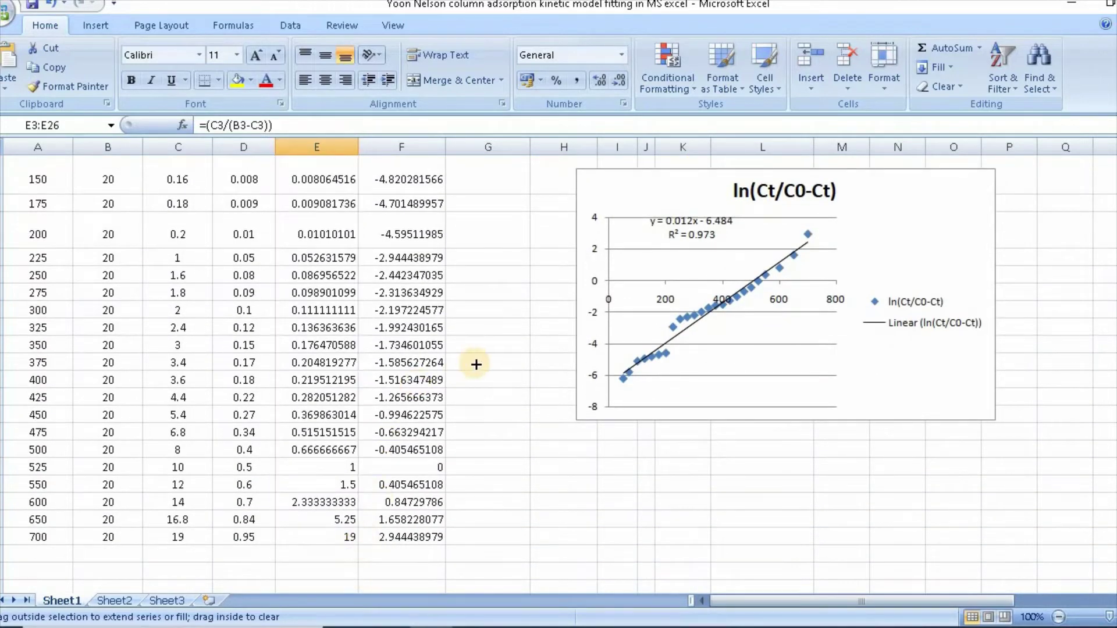
scroll(499, 373, "up", 2)
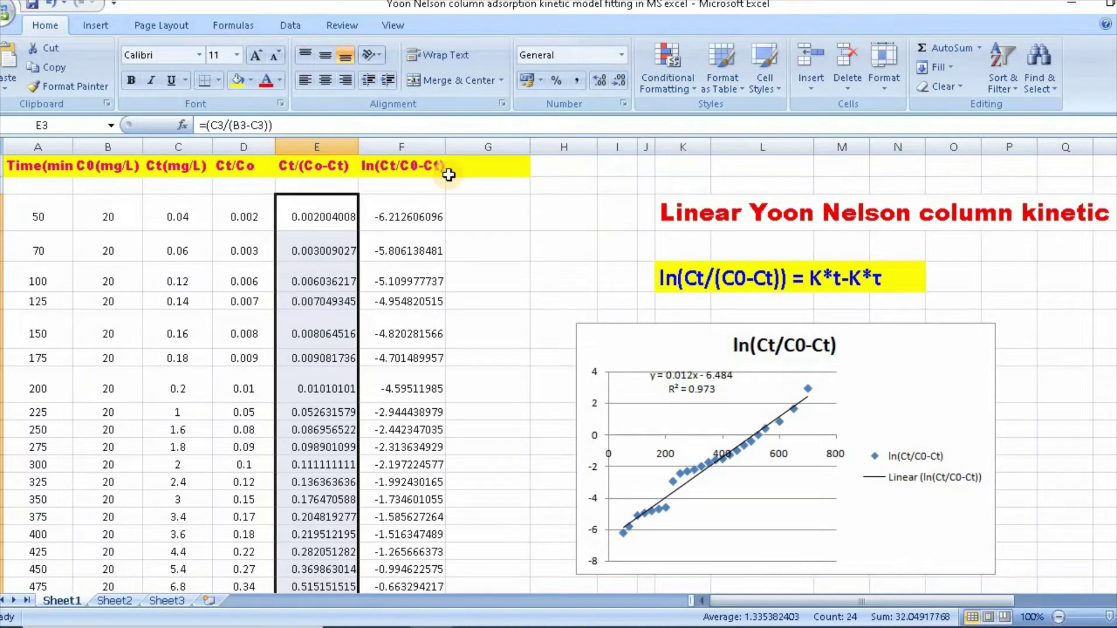
- Enter =LN(E3) in F3, fill it down column F, then select the ln(Ct/C0-Ct) column
double_click(410, 222)
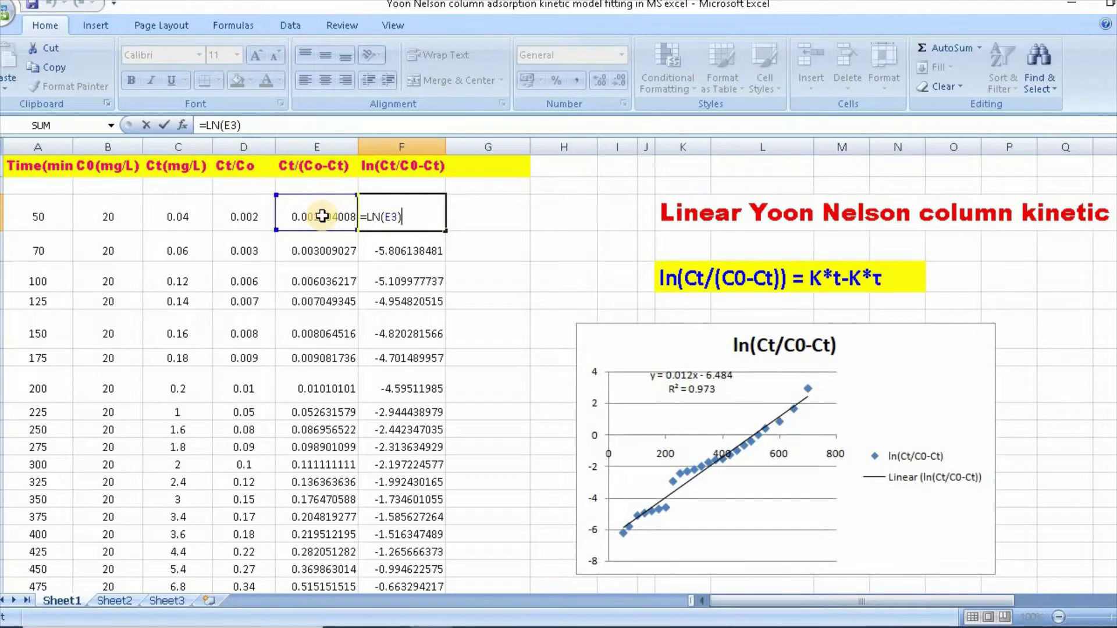
key("Return")
key("Up")
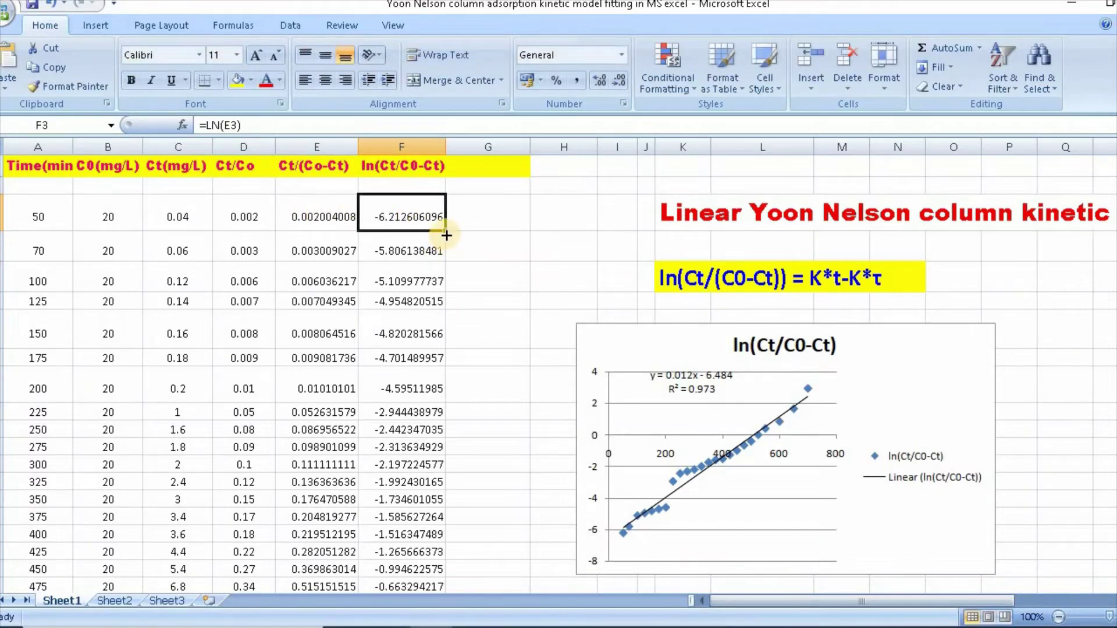
left_click_drag(446, 232, 458, 557)
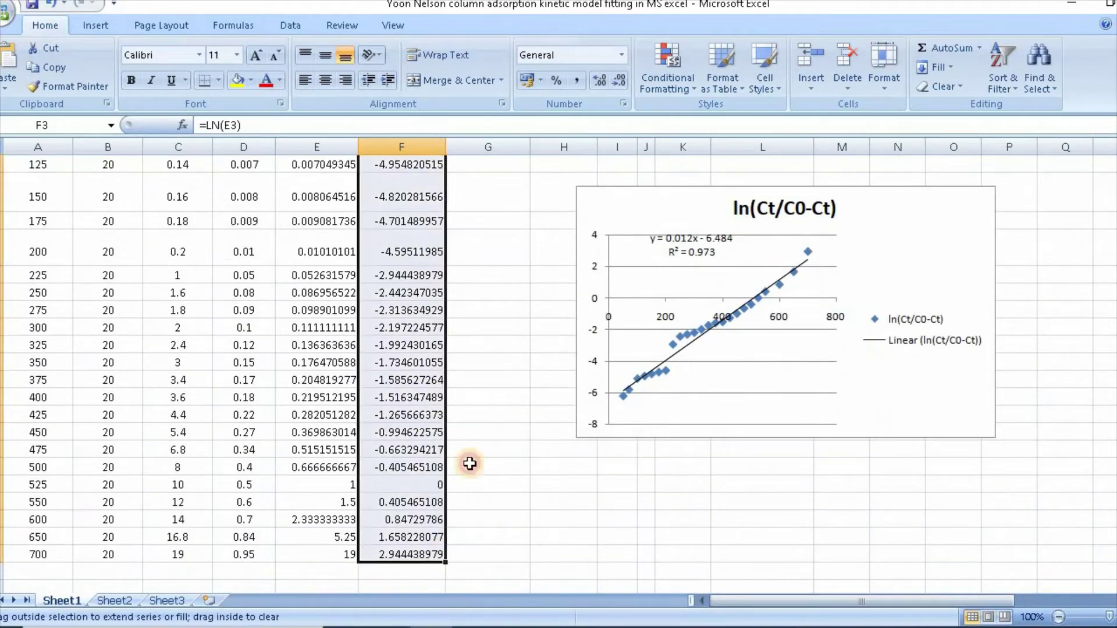
scroll(487, 443, "up", 2)
left_click(534, 284)
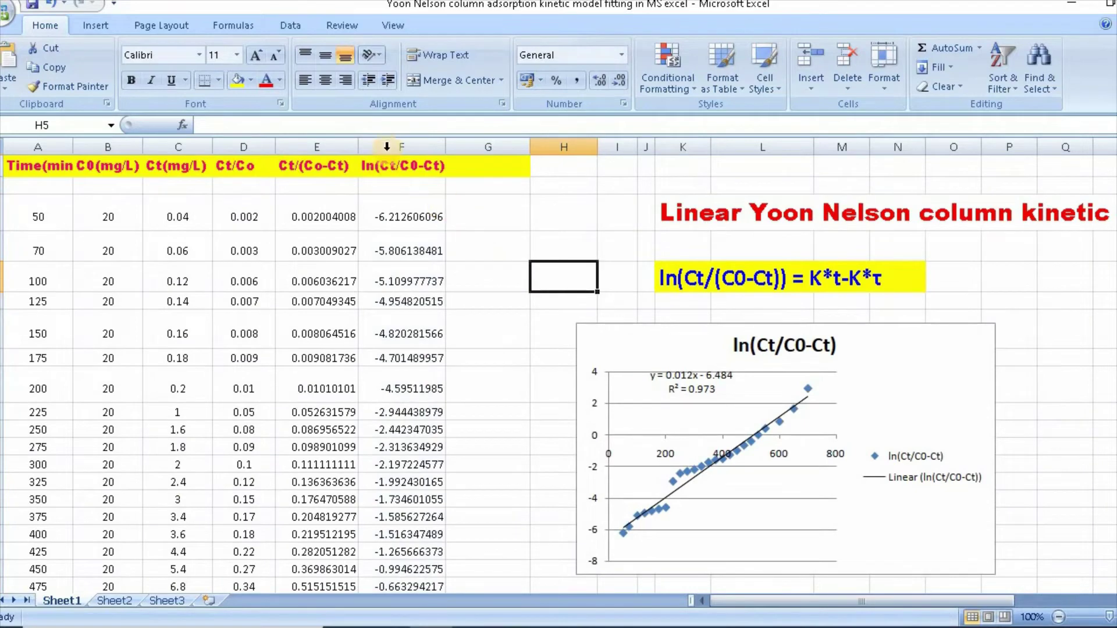
left_click(387, 145)
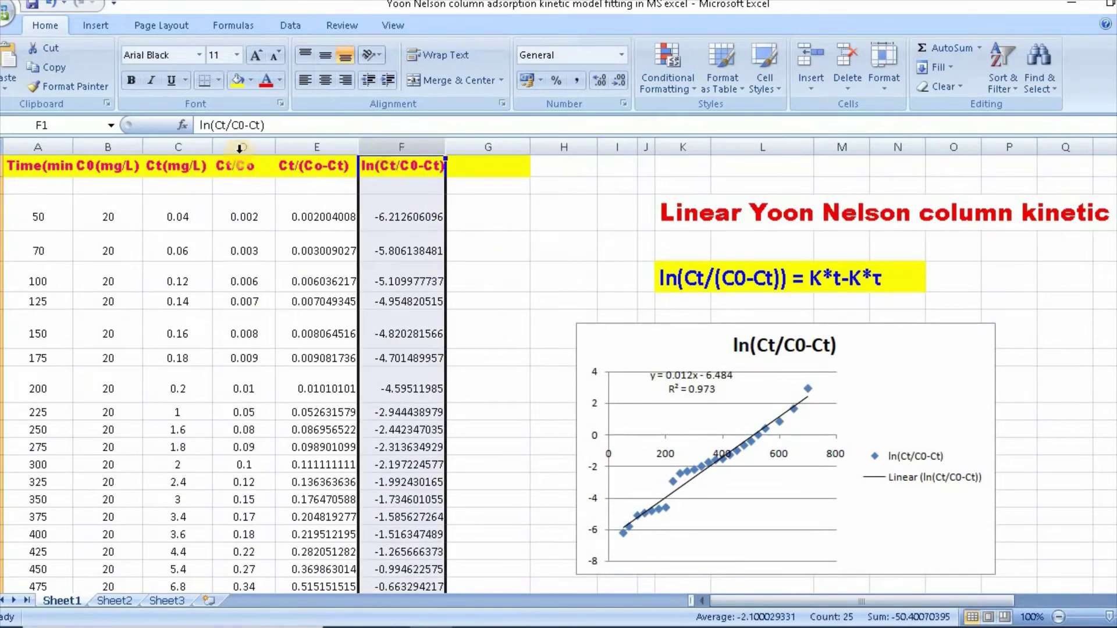
- Add the Time(min) column to the selection, then select the scatter chart's plotted data series
left_click(44, 149)
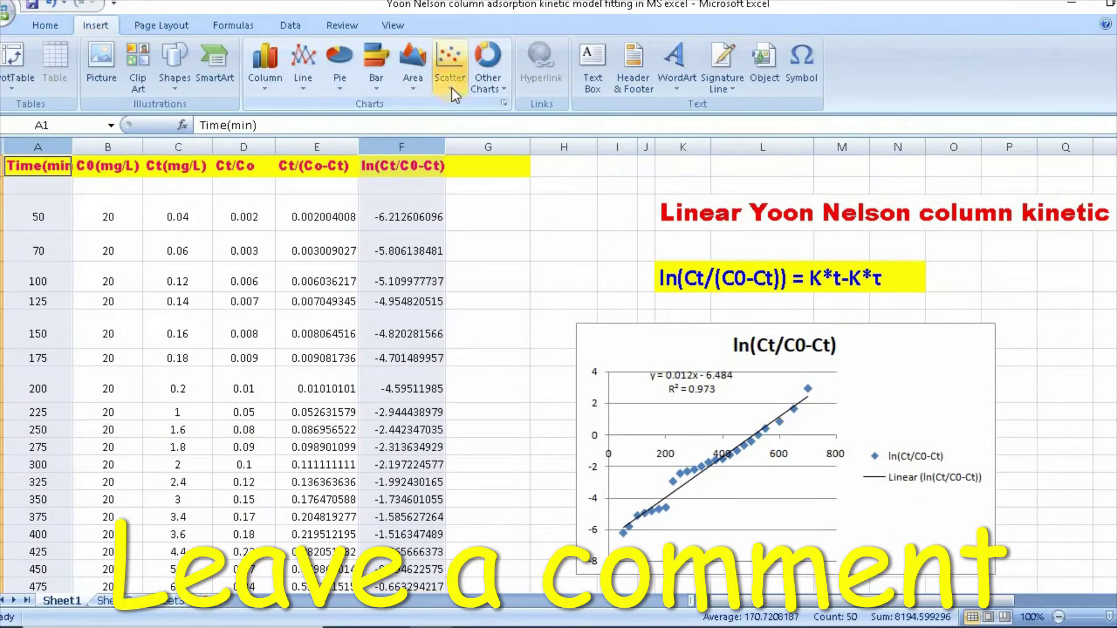
left_click(451, 86)
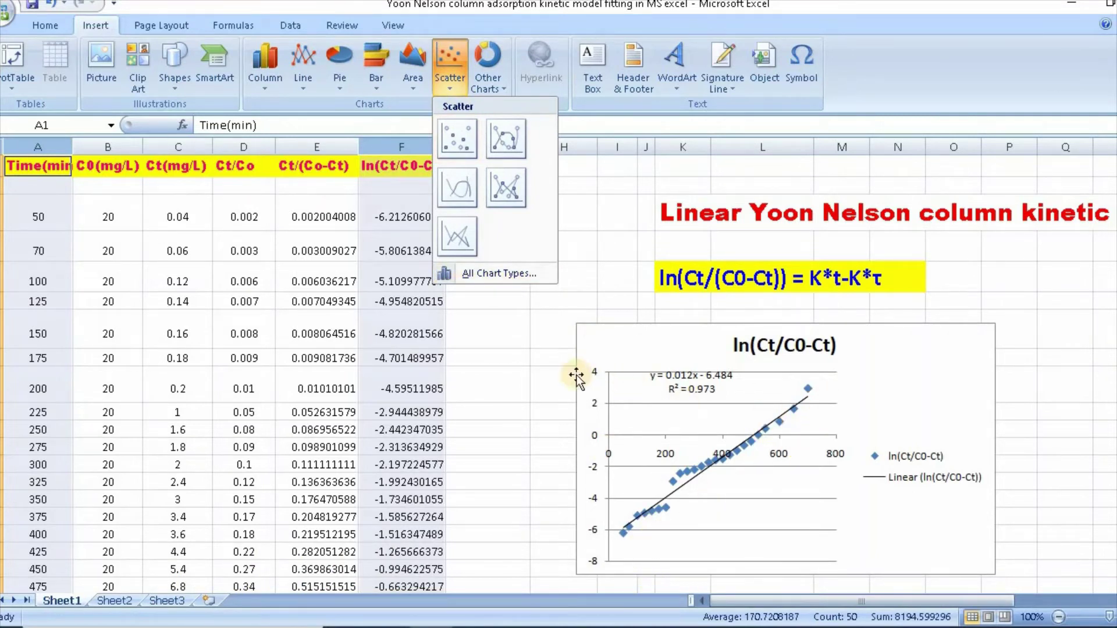
left_click(511, 369)
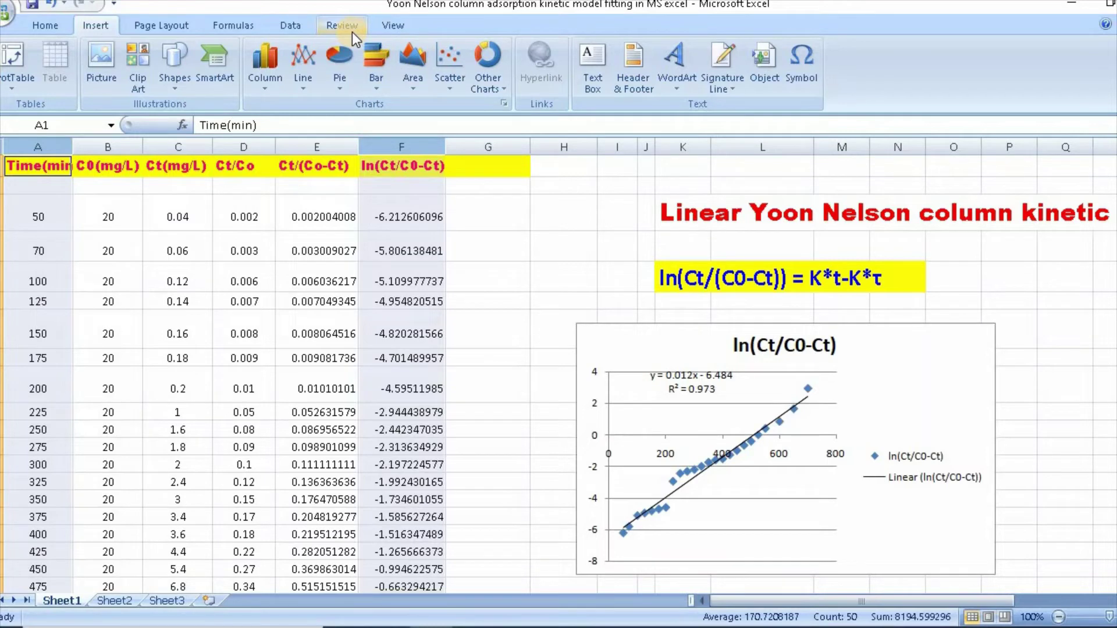
left_click(679, 473)
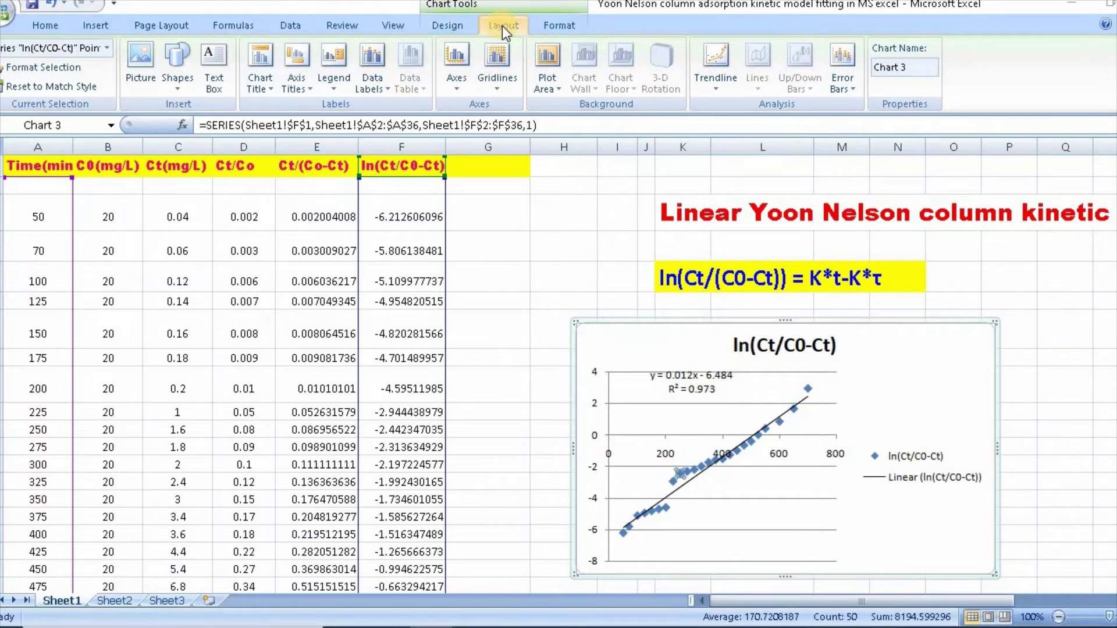
- Add a linear trendline showing y = 0.012x - 6.484 and R² = 0.973, and nudge the label lower-left
left_click(715, 92)
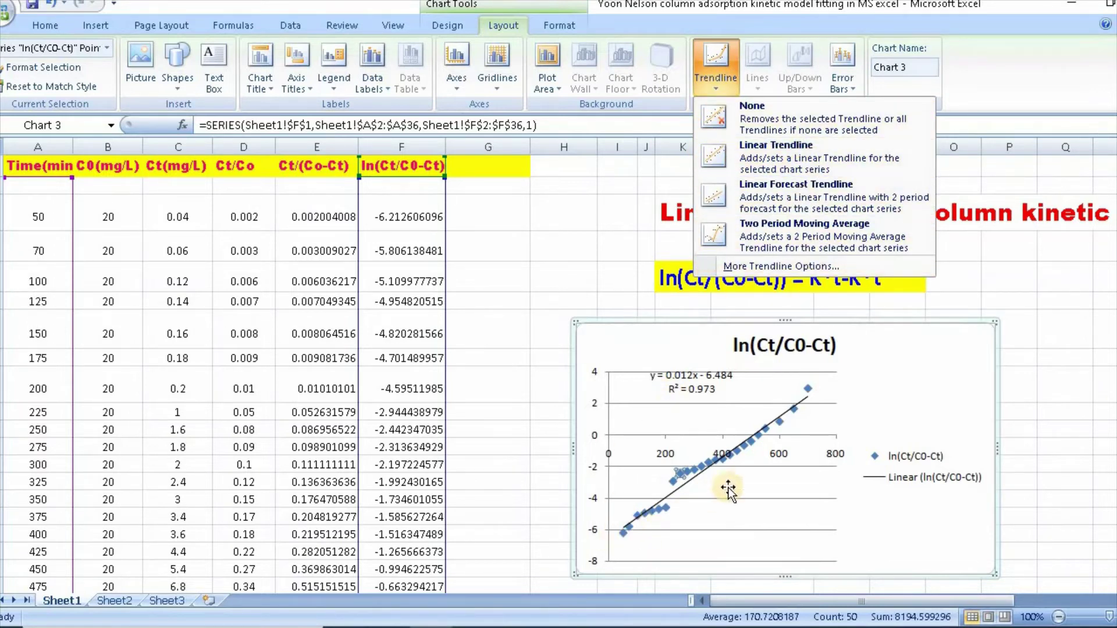
left_click(938, 376)
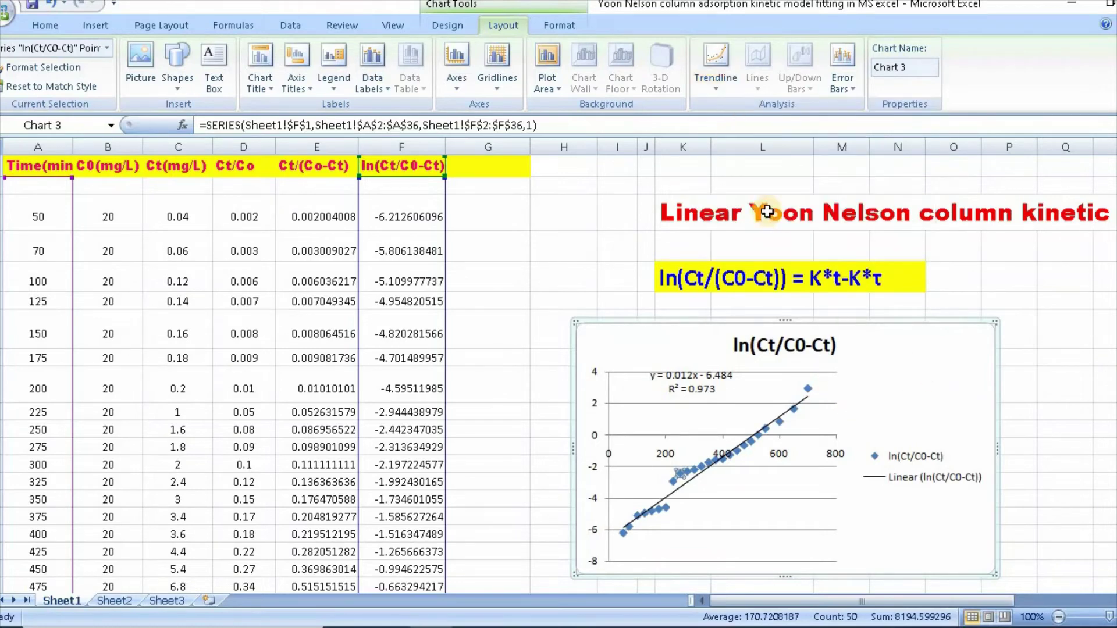
left_click(710, 89)
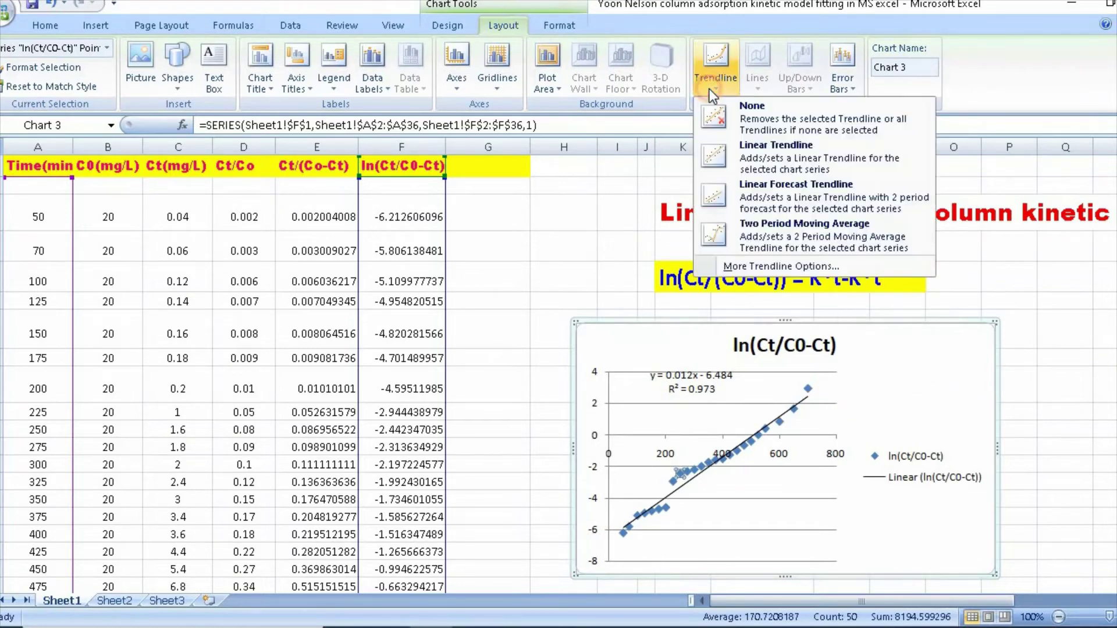
left_click(745, 268)
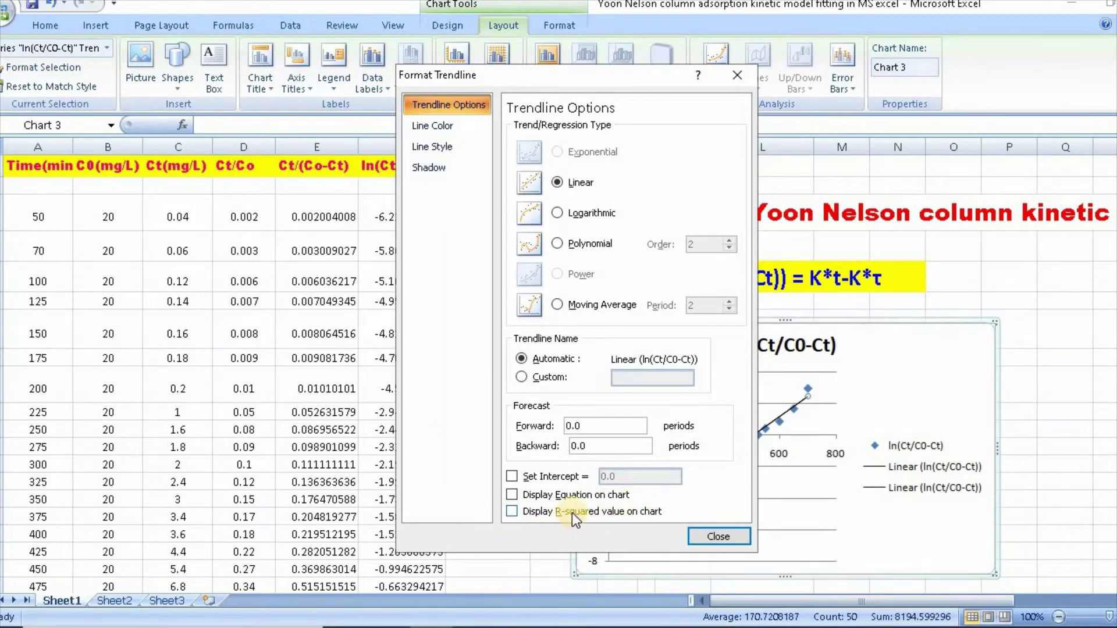
left_click(719, 536)
left_click(696, 387)
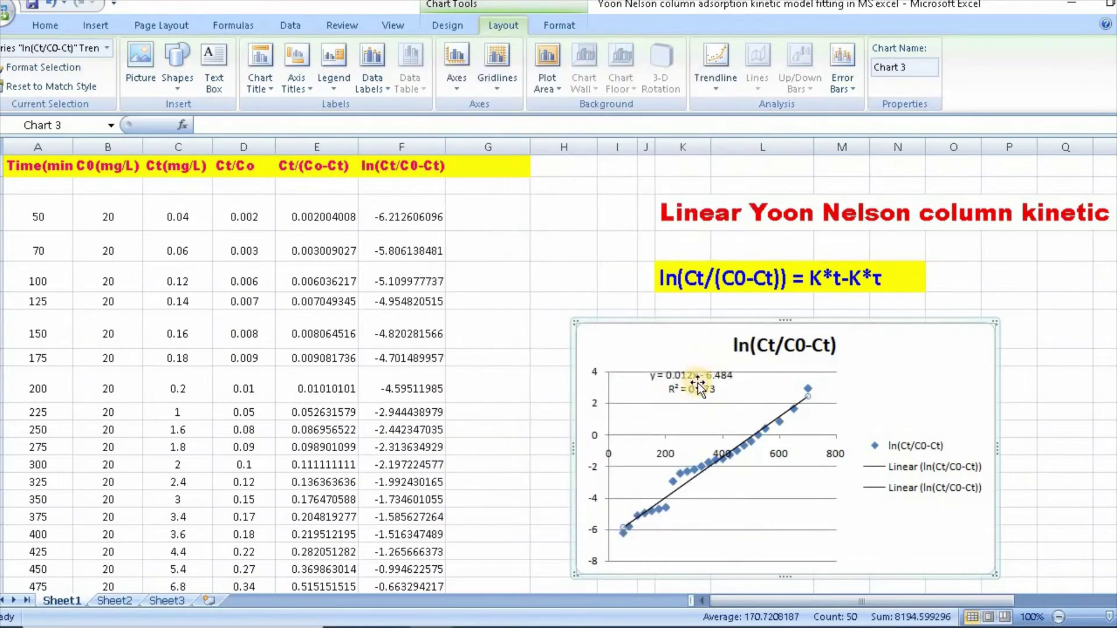
left_click(696, 389)
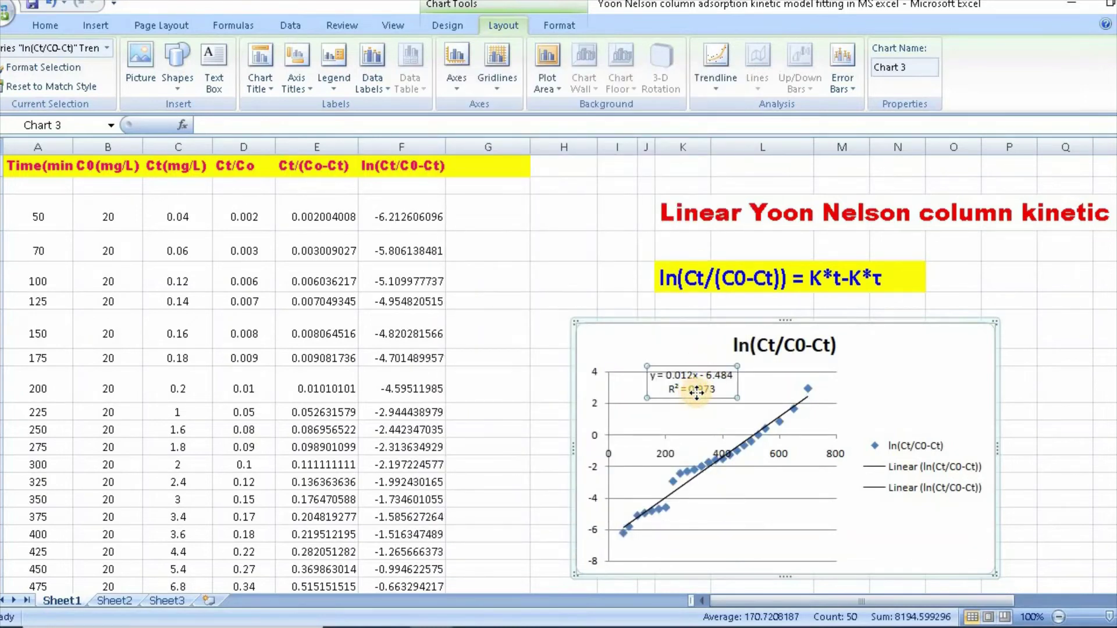
left_click_drag(697, 388, 690, 401)
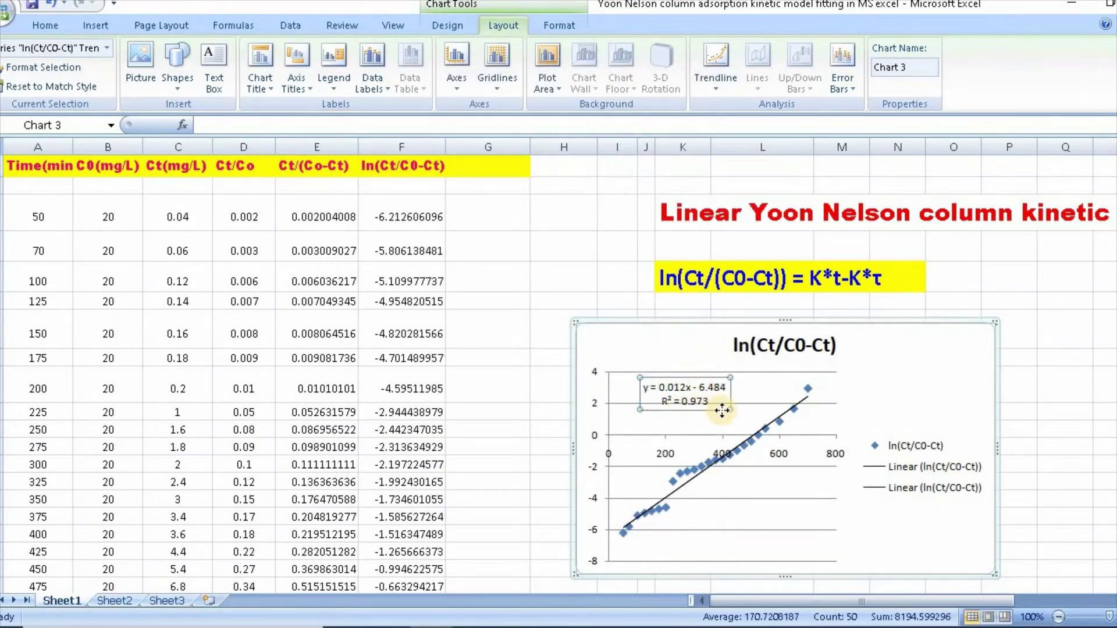